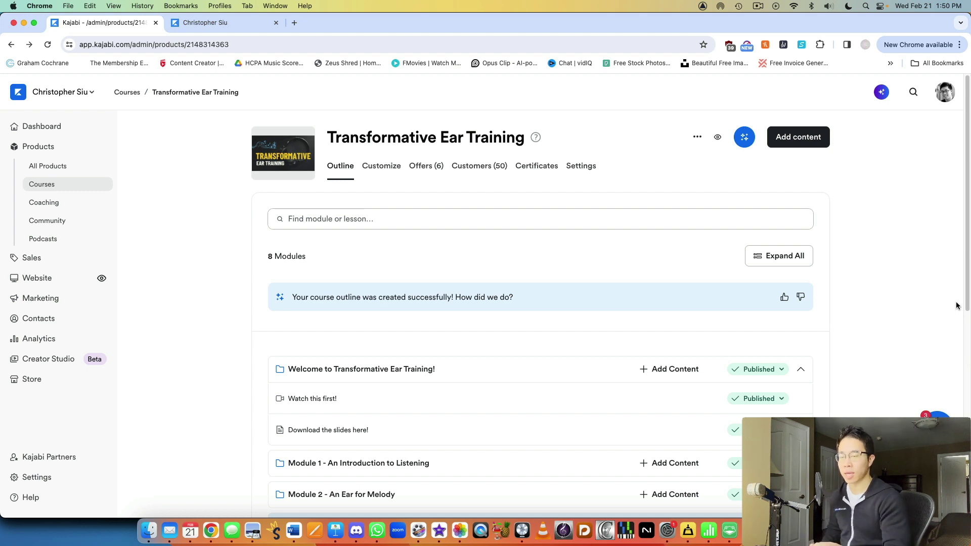
# Step: Expand Module 3, look over its Add Content choices, then open the Chord Qualities: Test Yourself! quiz
pyautogui.scroll(-8, 497, 255)
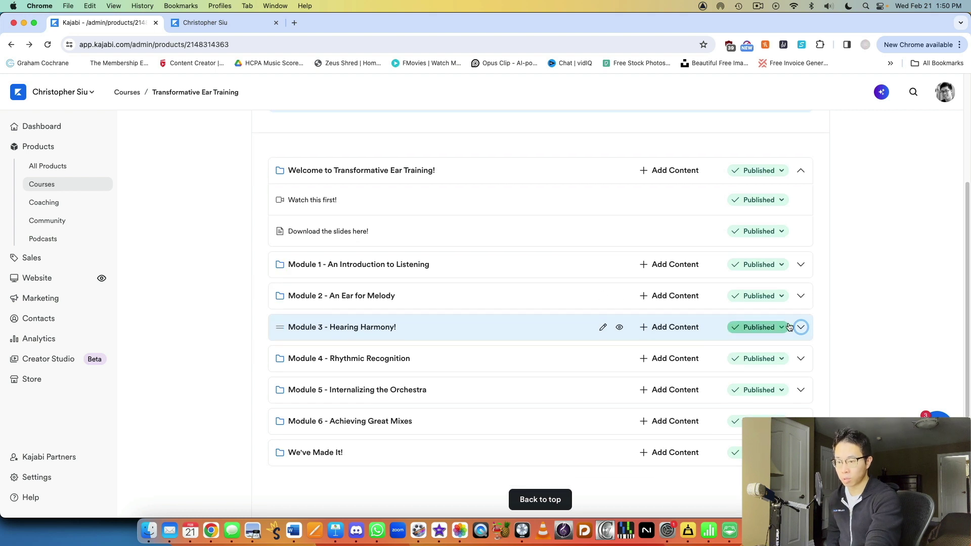
pyautogui.click(800, 327)
pyautogui.scroll(-2, 673, 296)
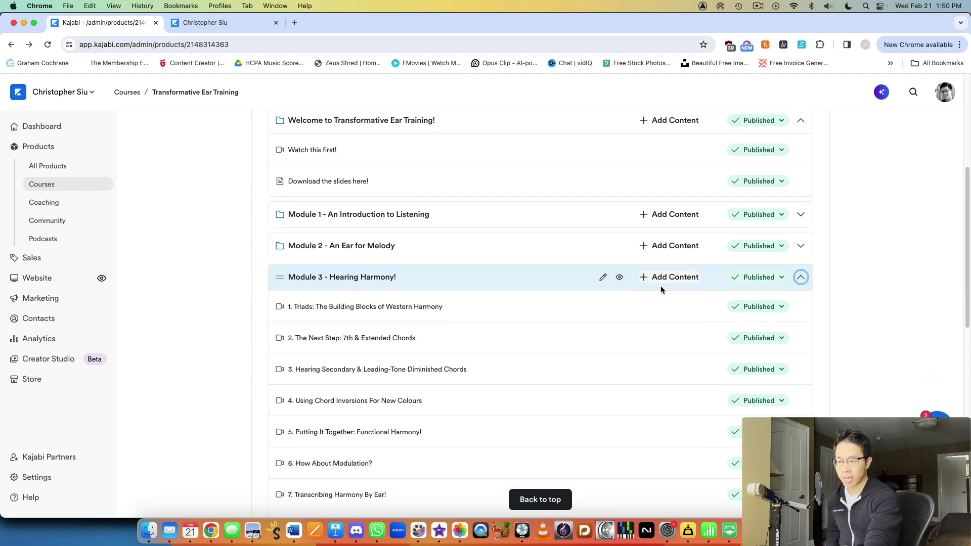
pyautogui.click(663, 268)
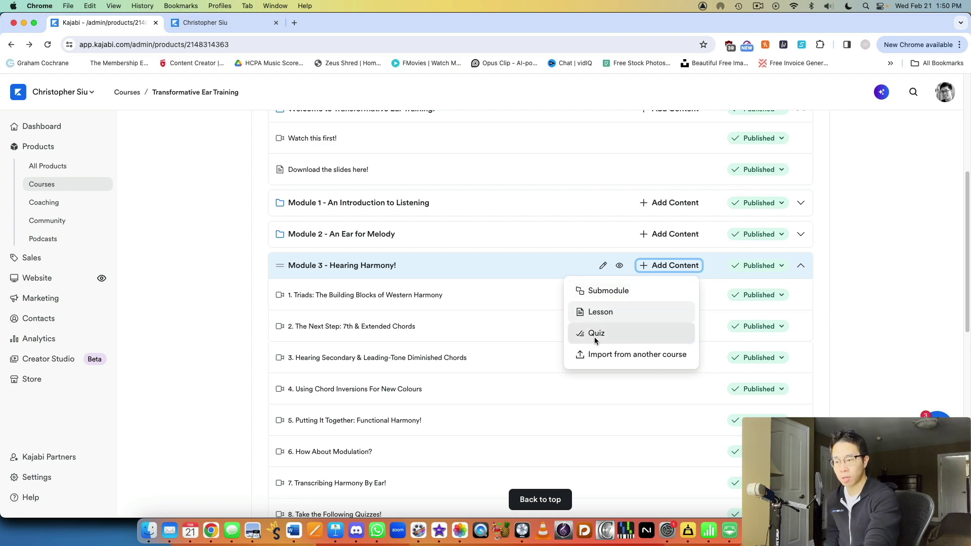
pyautogui.click(887, 311)
pyautogui.scroll(-4, 880, 309)
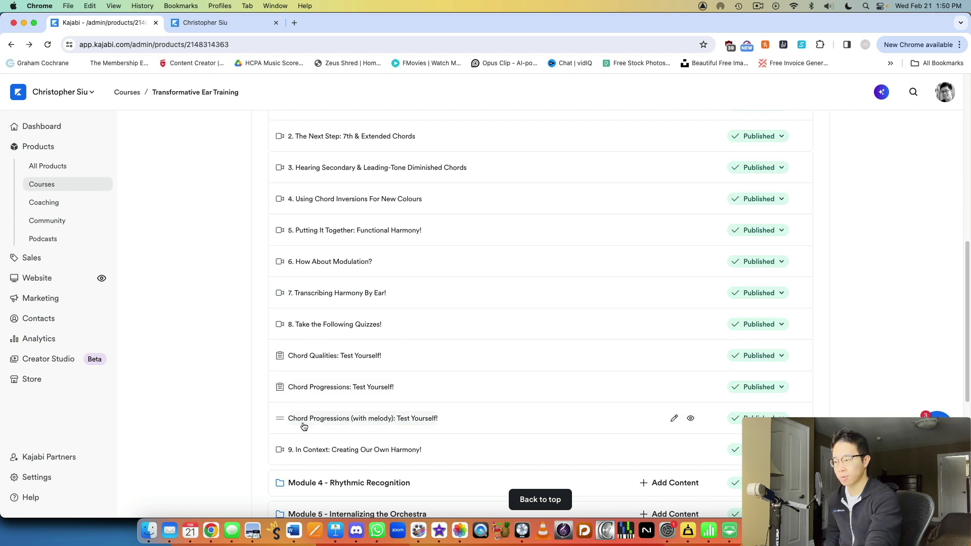
pyautogui.click(336, 356)
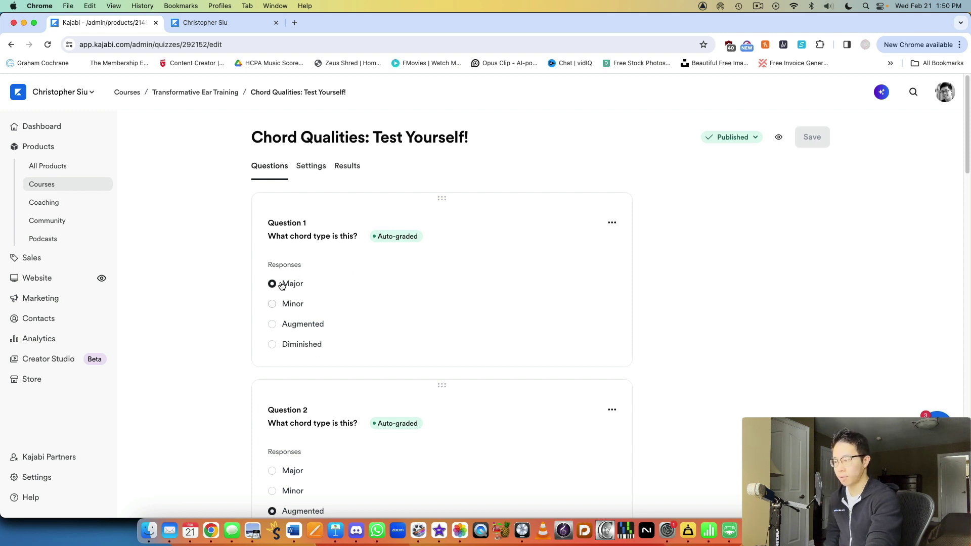
# Step: Scroll through the quiz's chord-type questions and open its student preview in a new tab
pyautogui.scroll(-1, 359, 277)
pyautogui.scroll(-5, 359, 276)
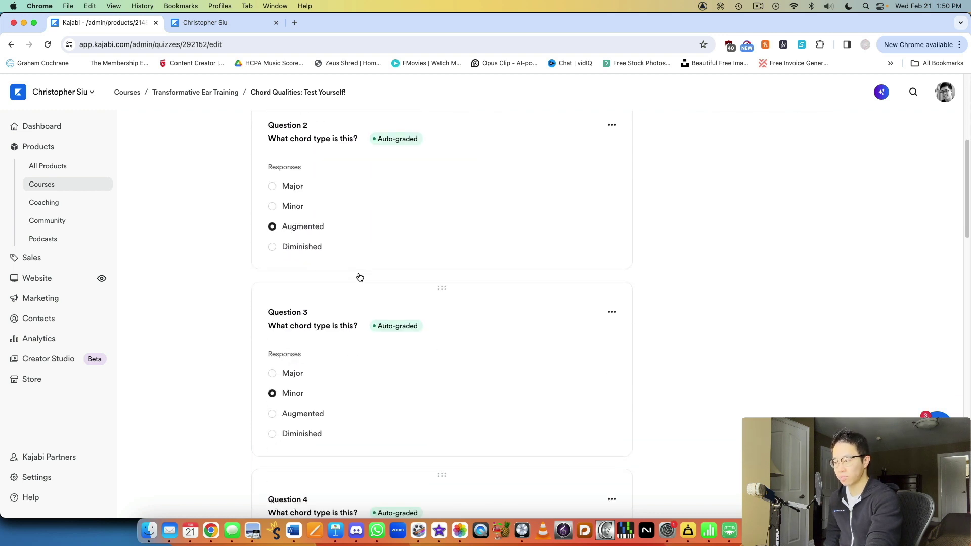
pyautogui.scroll(6, 360, 278)
pyautogui.click(779, 138)
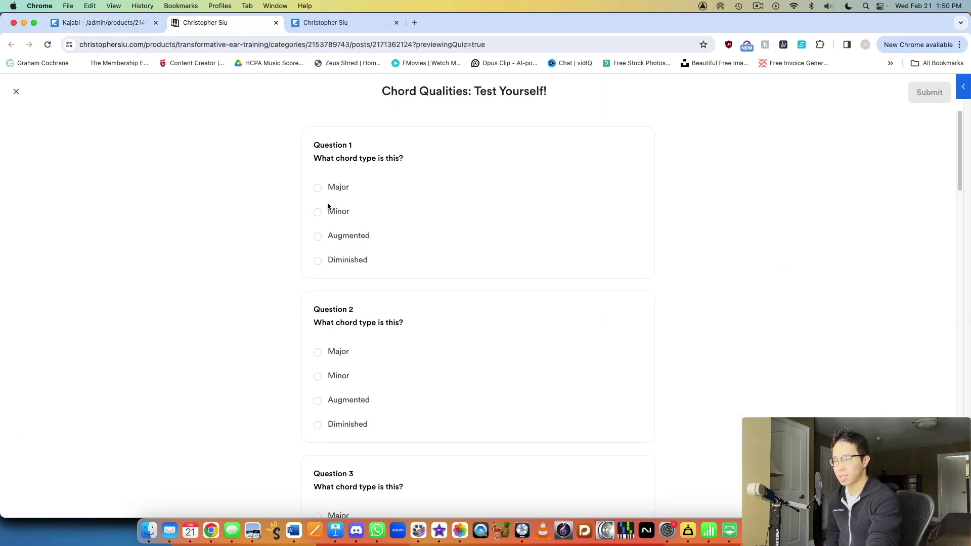
# Step: Answer Minor for Question 1 and Augmented for Questions 2 and 3, scrolling down to Question 9
pyautogui.click(320, 210)
pyautogui.scroll(-3, 354, 253)
pyautogui.click(329, 318)
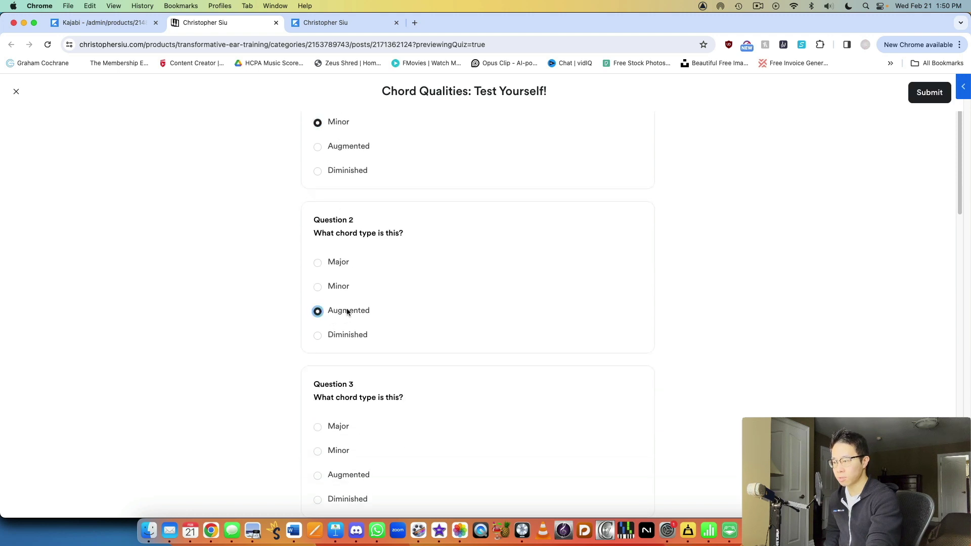
pyautogui.scroll(-4, 347, 310)
pyautogui.click(354, 317)
pyautogui.scroll(-10, 355, 316)
pyautogui.scroll(-10, 392, 306)
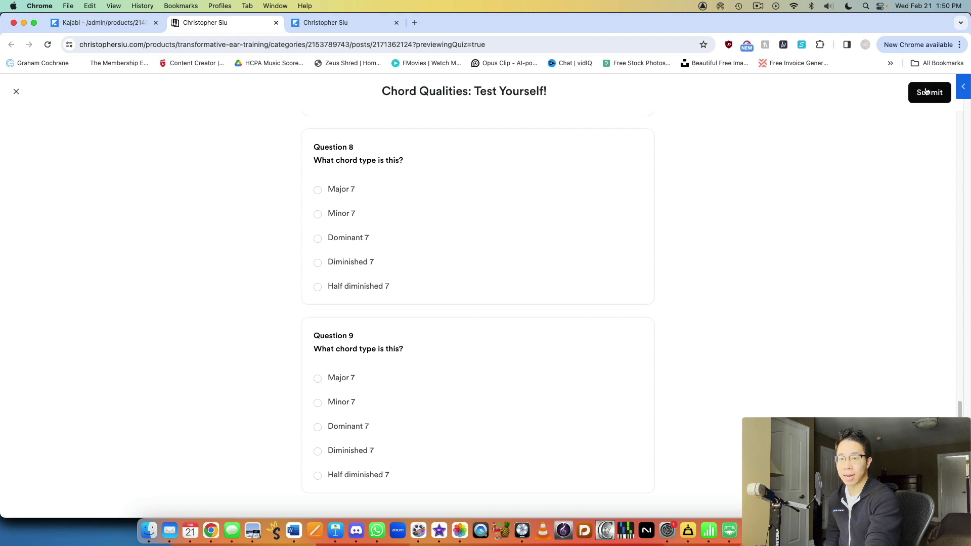
# Step: Close the preview and add a new Question 10 to the quiz
pyautogui.click(276, 23)
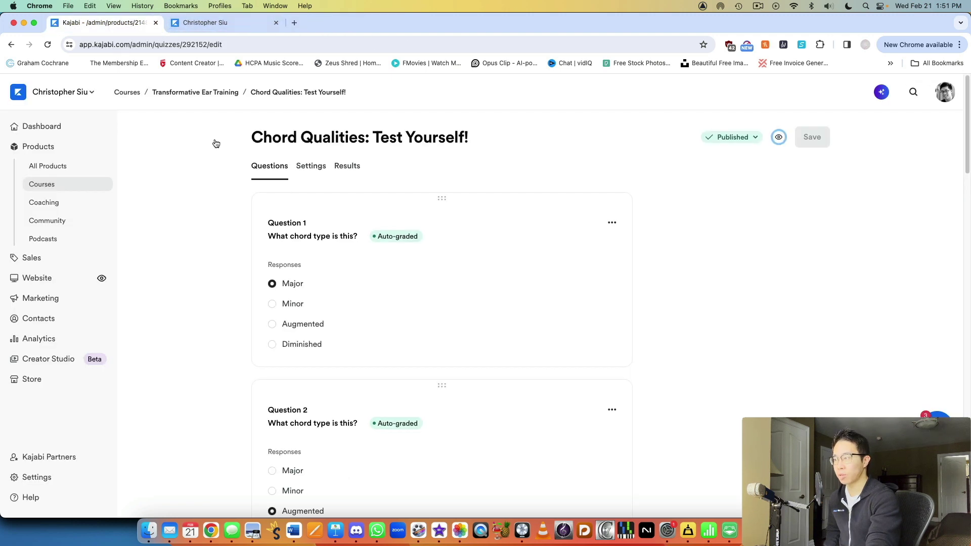
pyautogui.scroll(-20, 360, 208)
pyautogui.scroll(-3, 378, 211)
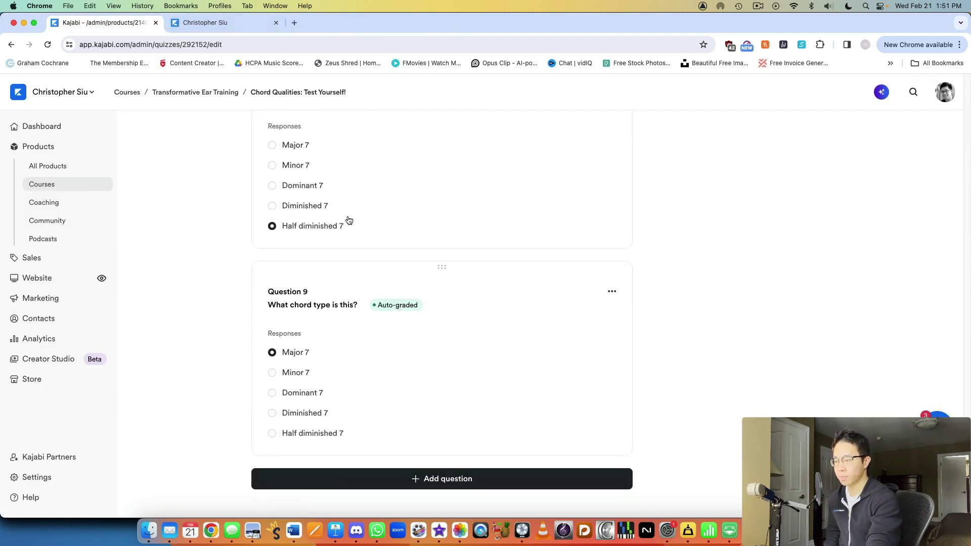
pyautogui.click(412, 479)
pyautogui.scroll(-4, 408, 434)
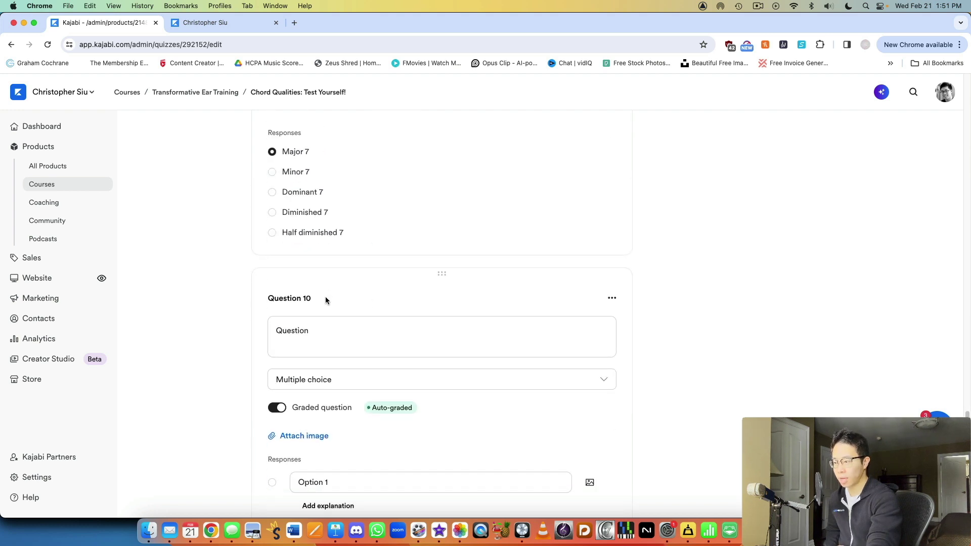
pyautogui.scroll(-2, 334, 301)
# Step: Replace Question 10's placeholder text with 'What type of chord is this?'
pyautogui.click(324, 283)
pyautogui.moveTo(274, 273); pyautogui.dragTo(387, 260)
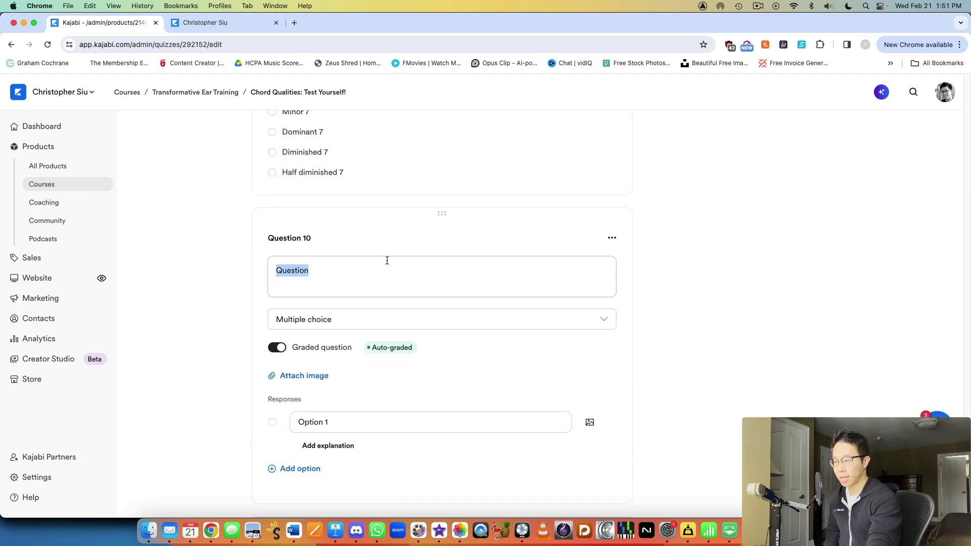
pyautogui.write('What tyope o')
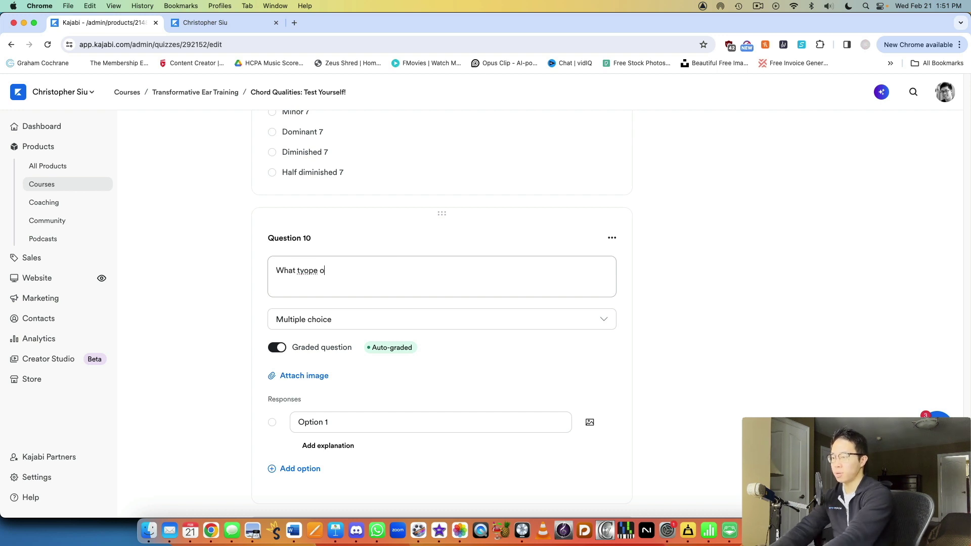
pyautogui.press('BackSpace')
pyautogui.press('BackSpace')
pyautogui.write('pe of chord is this?')
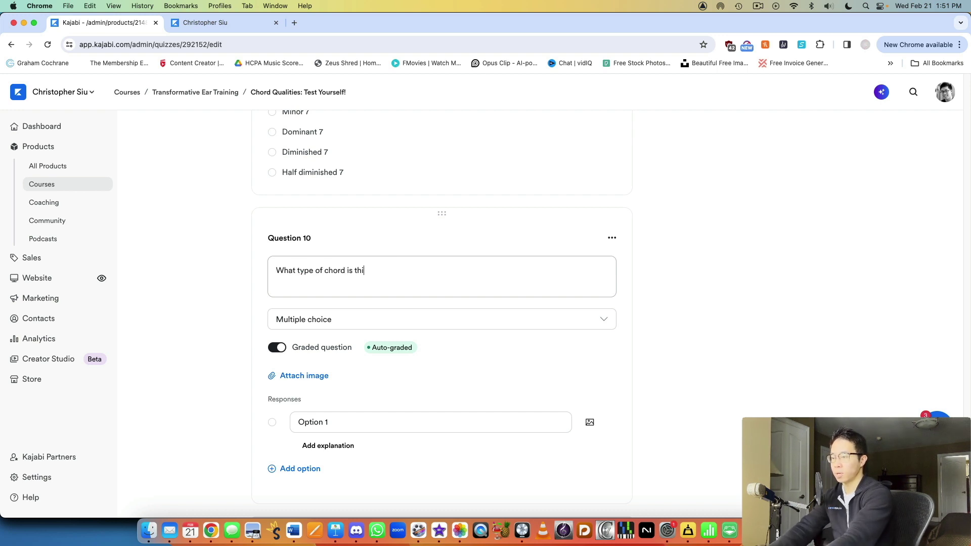
# Step: Keep Multiple choice as Question 10's type and add a second and third answer option
pyautogui.click(310, 318)
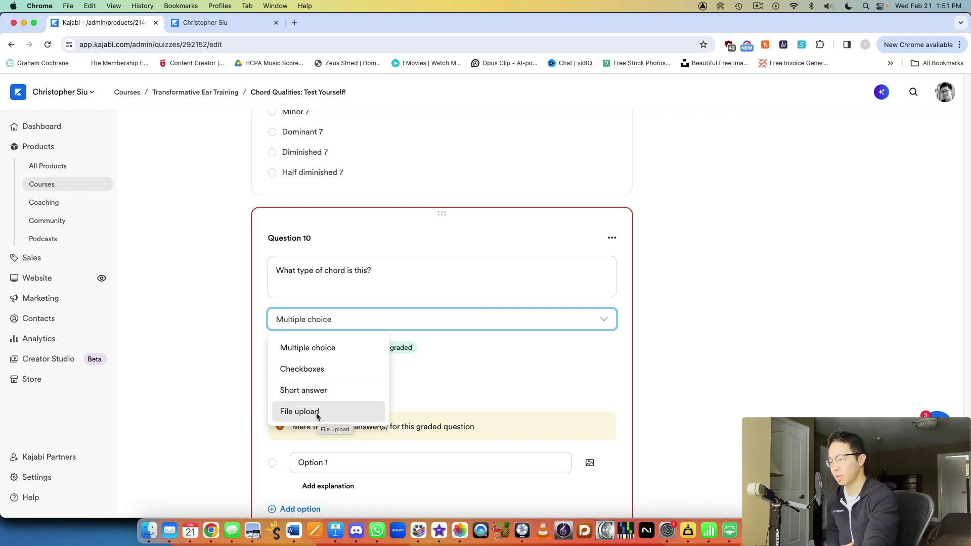
pyautogui.click(602, 352)
pyautogui.scroll(-3, 441, 345)
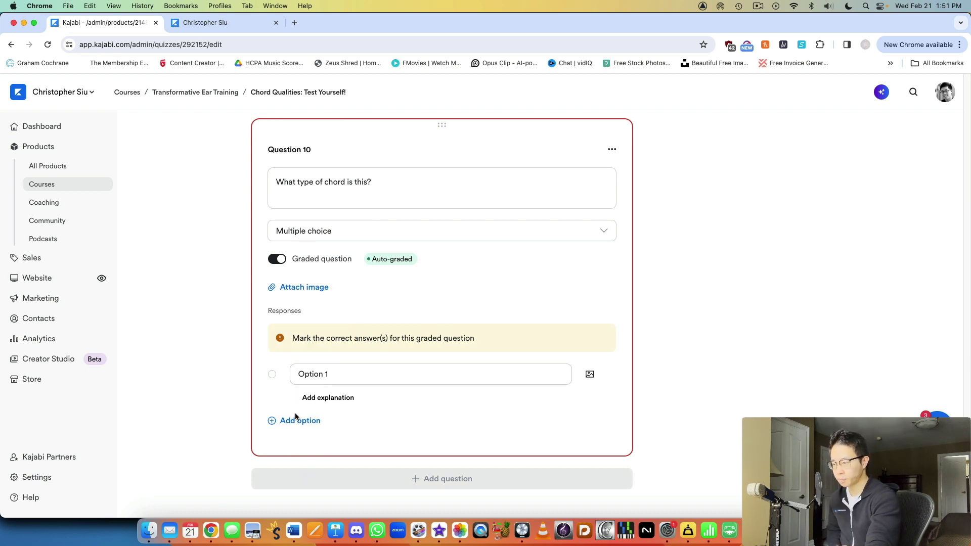
pyautogui.click(307, 423)
pyautogui.click(306, 469)
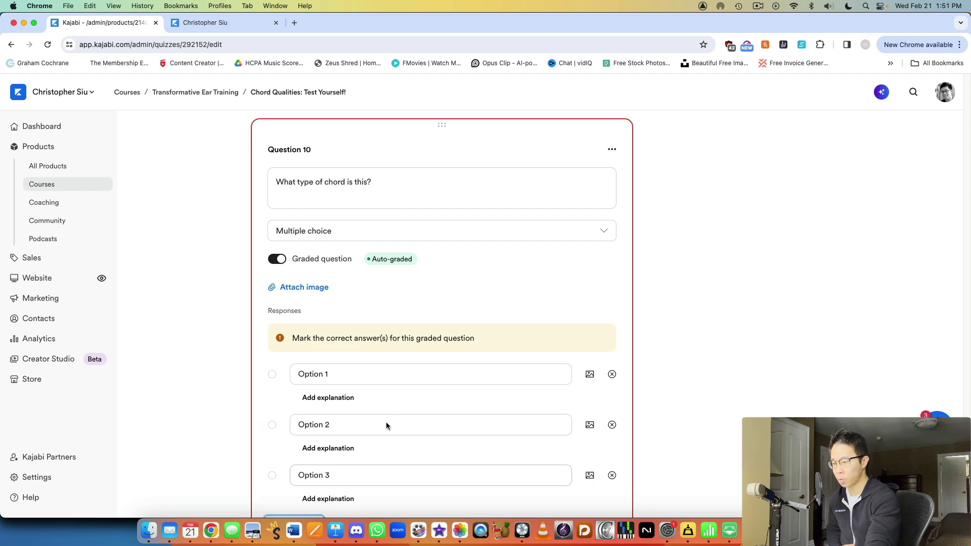
pyautogui.scroll(-3, 446, 381)
pyautogui.scroll(3, 525, 349)
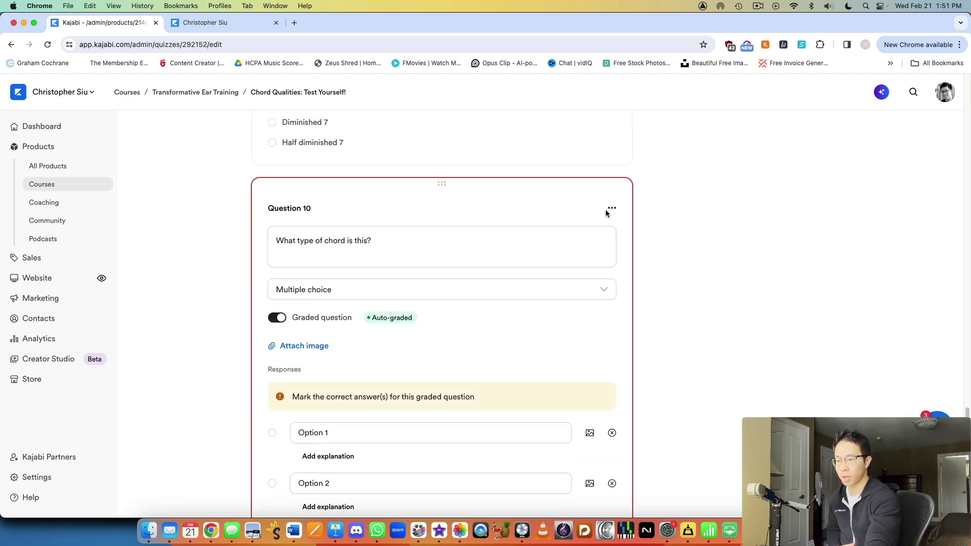
pyautogui.click(610, 209)
# Step: Delete Question 10 from the quiz and confirm the removal
pyautogui.click(561, 283)
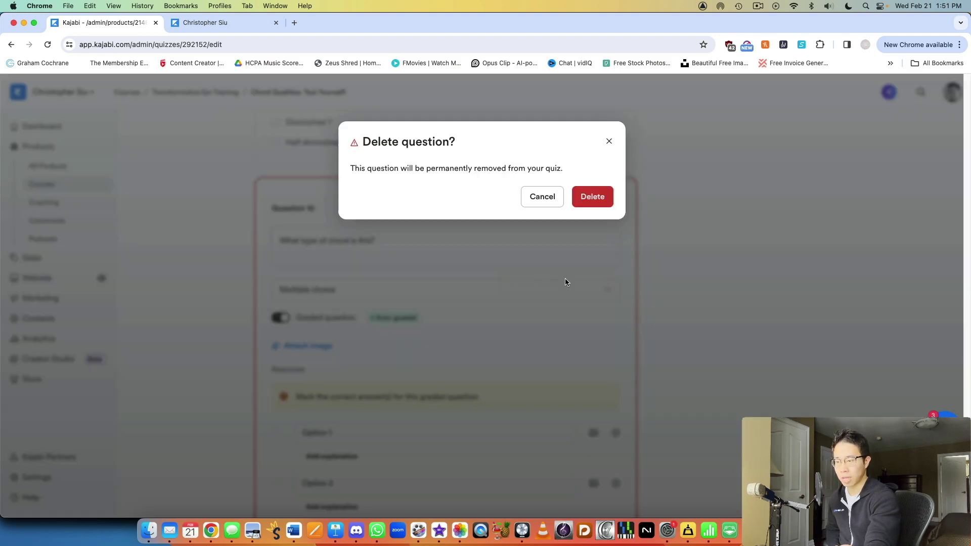
pyautogui.click(592, 196)
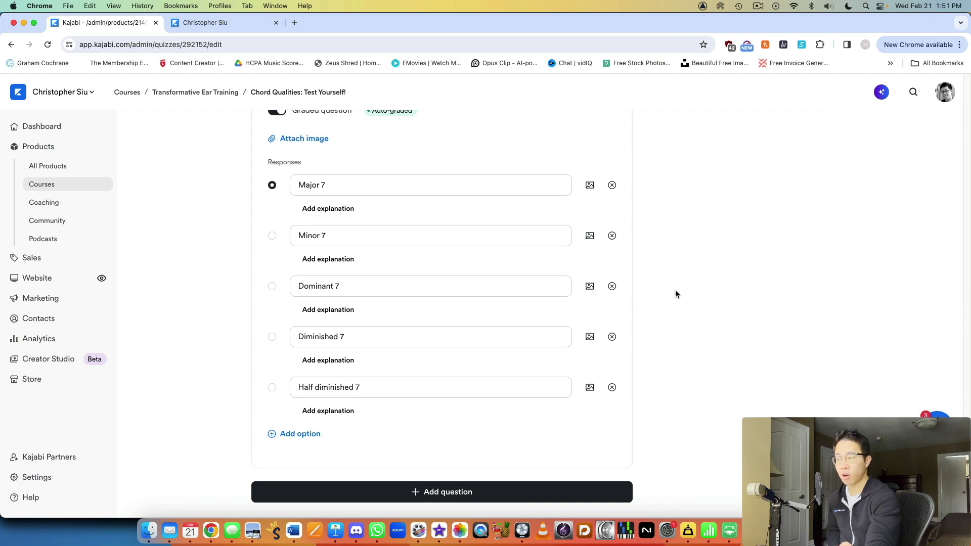
pyautogui.click(808, 138)
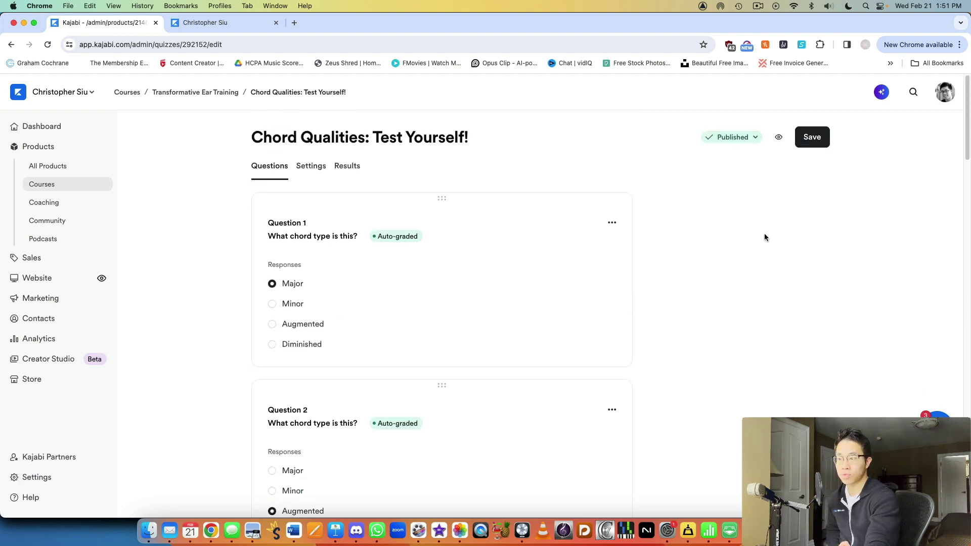
# Step: Save the Chord Qualities: Test Yourself! quiz and return to the Courses list
pyautogui.scroll(-20, 763, 232)
pyautogui.scroll(-8, 763, 233)
pyautogui.scroll(7, 762, 235)
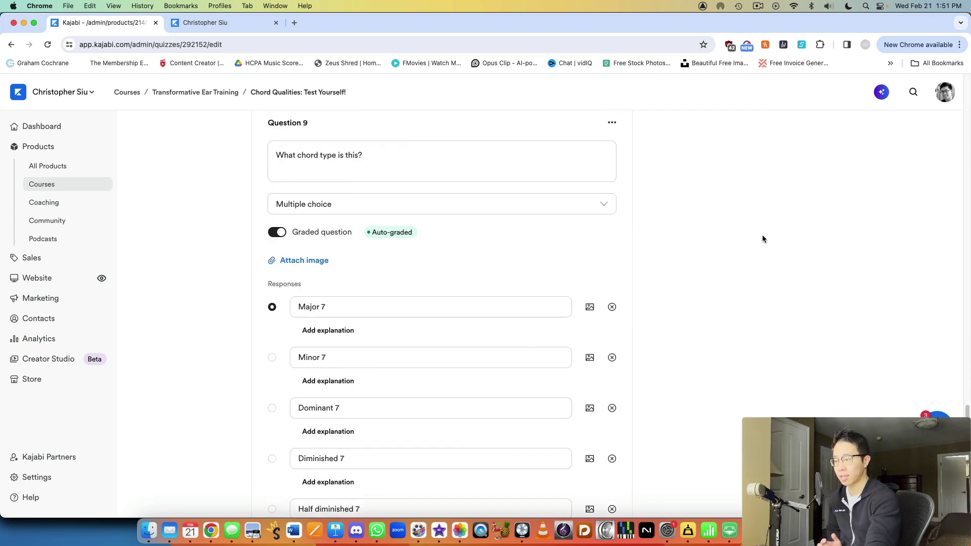
pyautogui.scroll(-8, 762, 241)
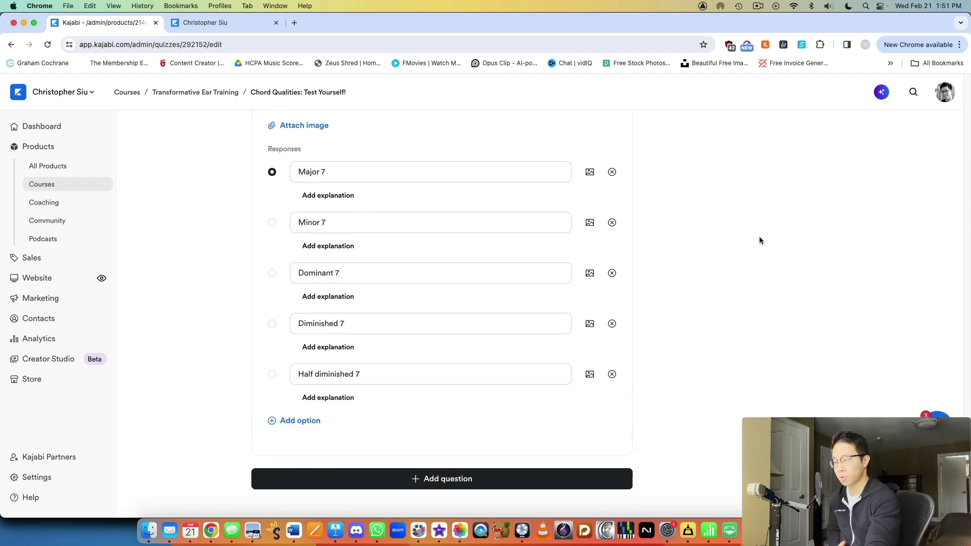
pyautogui.scroll(20, 759, 245)
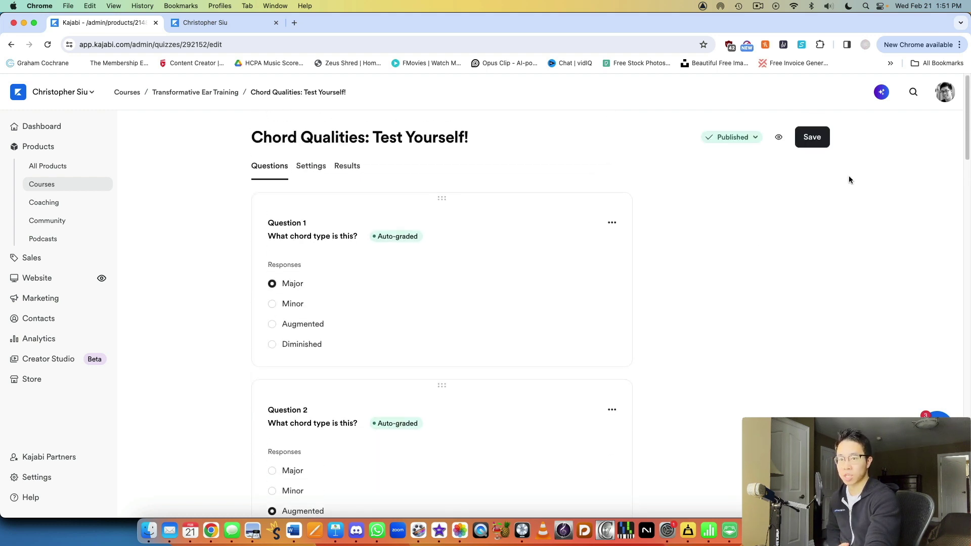
pyautogui.click(812, 136)
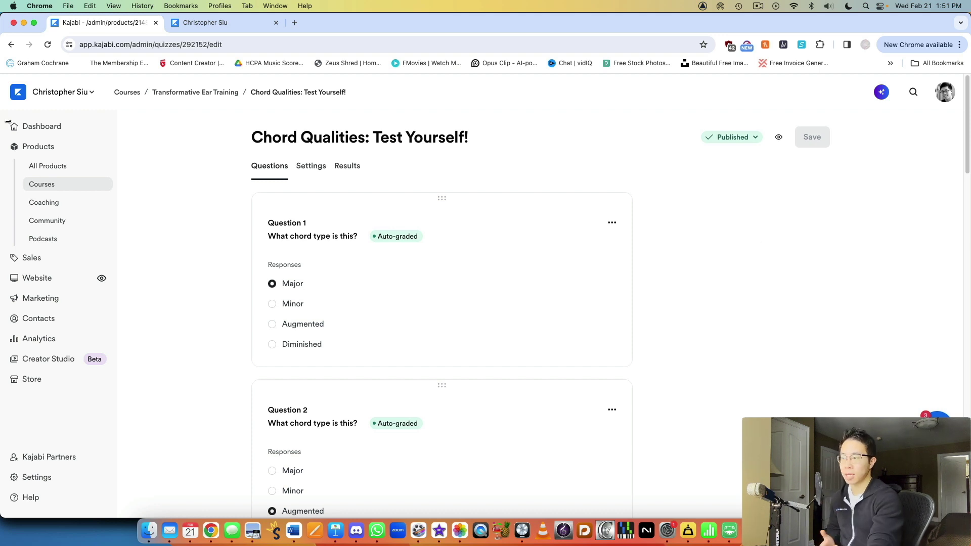
pyautogui.click(84, 188)
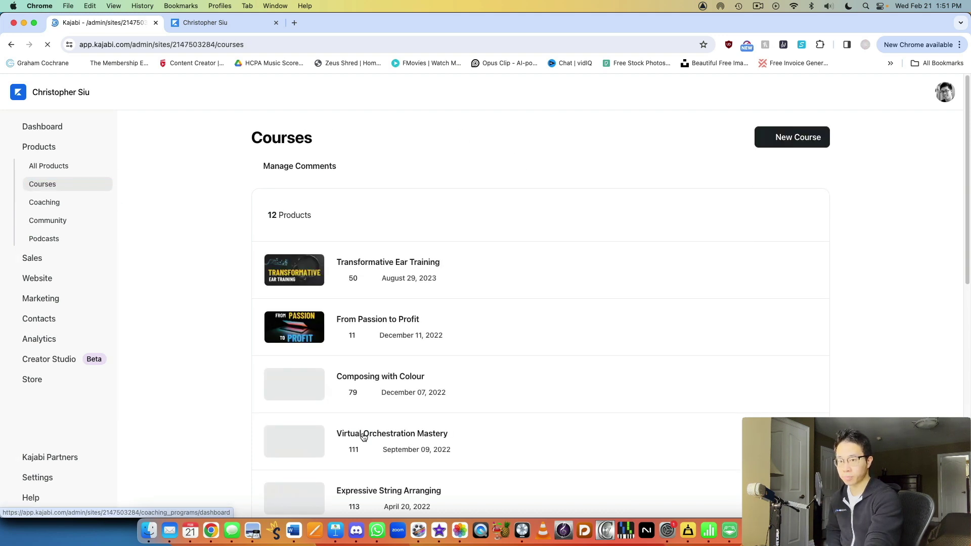
# Step: Open the From Passion to Profit course, expand Module 1, and open lesson 2. The Secret to Great Business
pyautogui.click(397, 324)
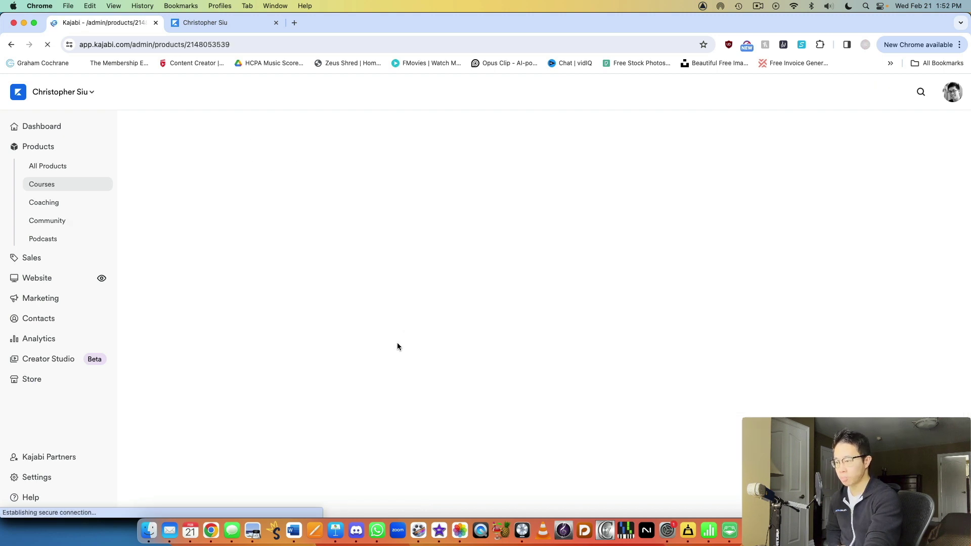
pyautogui.scroll(-5, 473, 340)
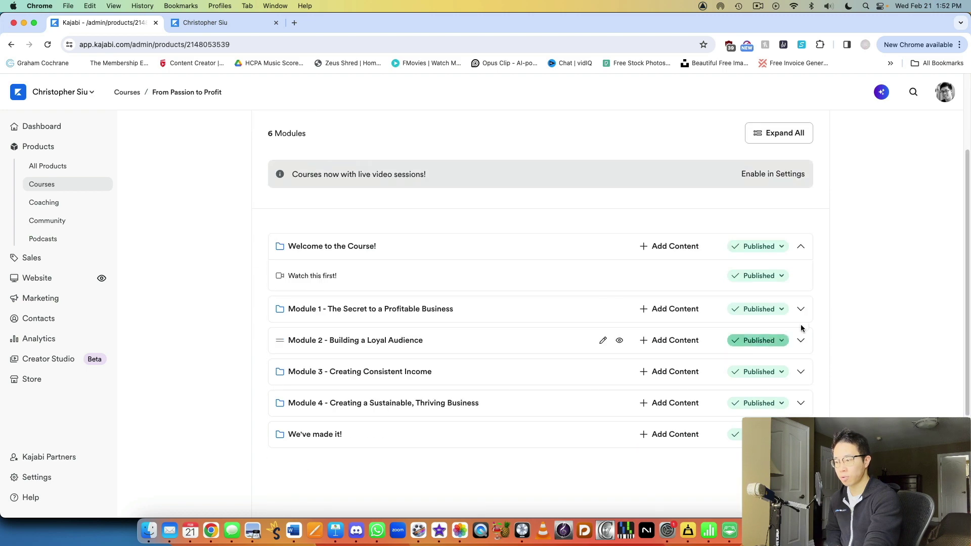
pyautogui.click(801, 308)
pyautogui.click(356, 376)
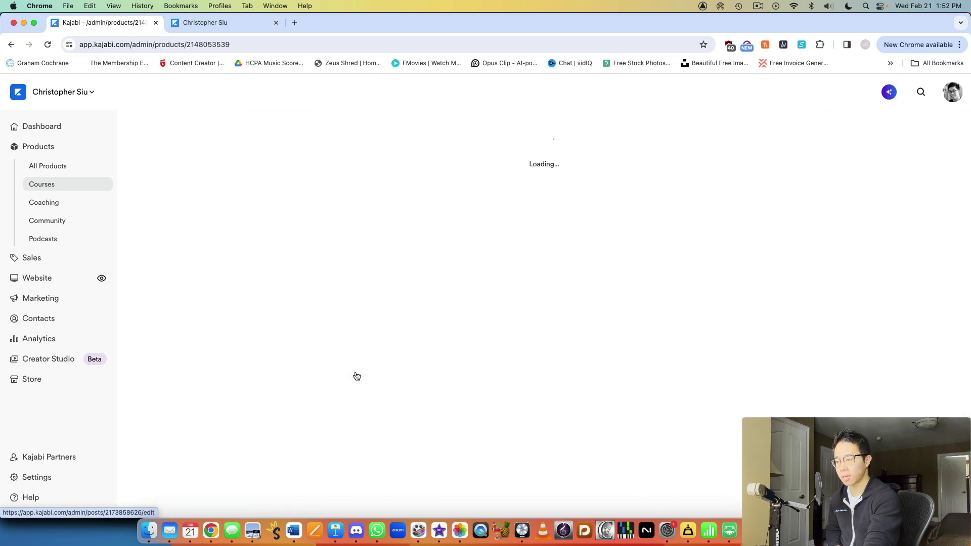
# Step: Scroll through The Secret to Great Business lesson editor and open its student preview
pyautogui.scroll(-6, 467, 345)
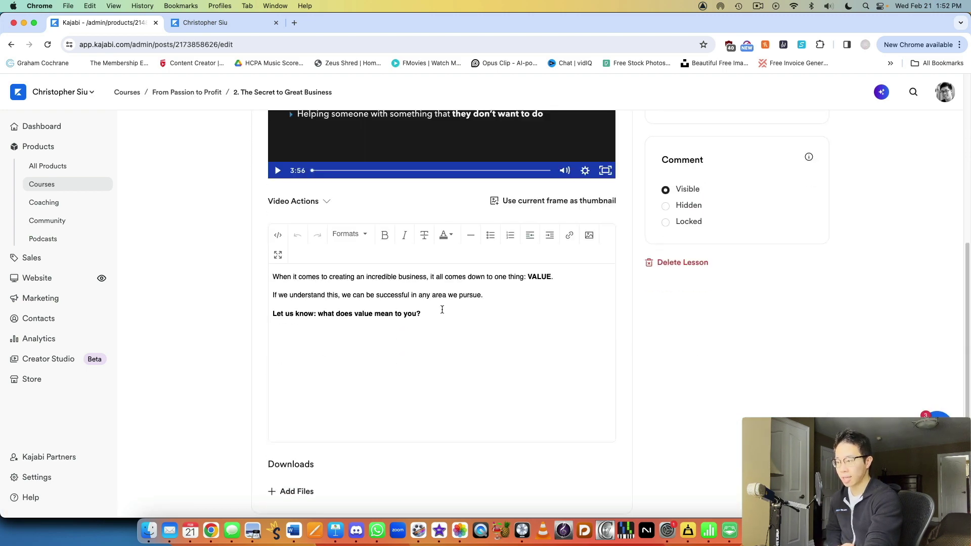
pyautogui.scroll(8, 410, 309)
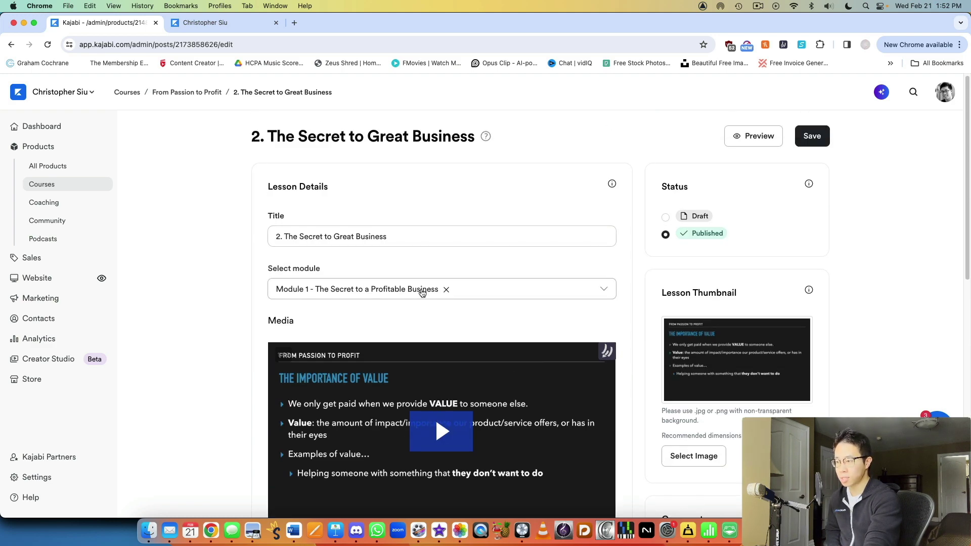
pyautogui.scroll(-8, 276, 305)
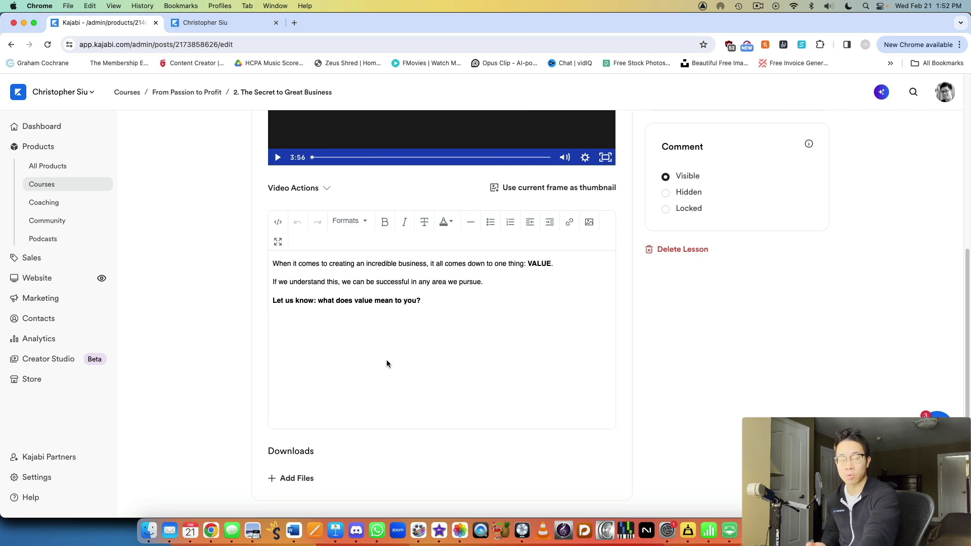
pyautogui.scroll(1, 386, 360)
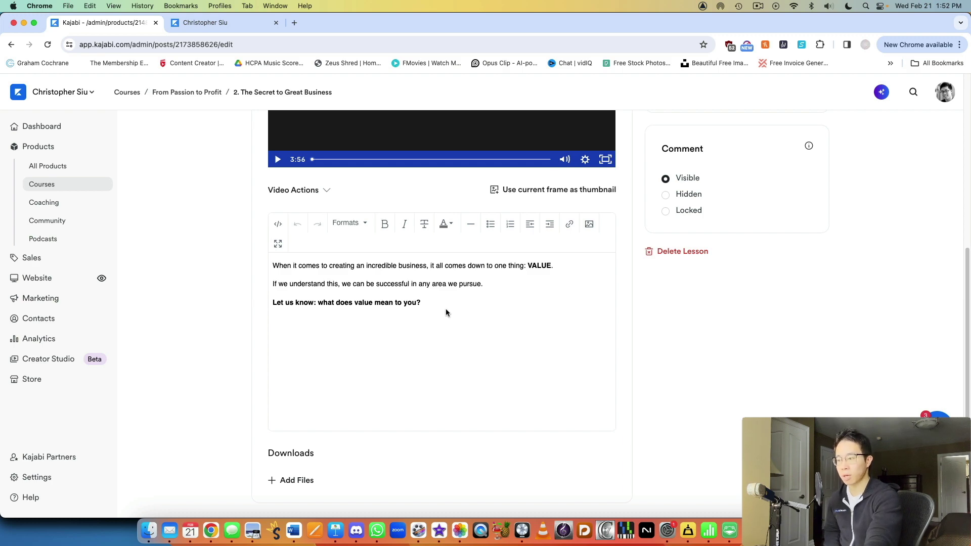
pyautogui.scroll(10, 623, 282)
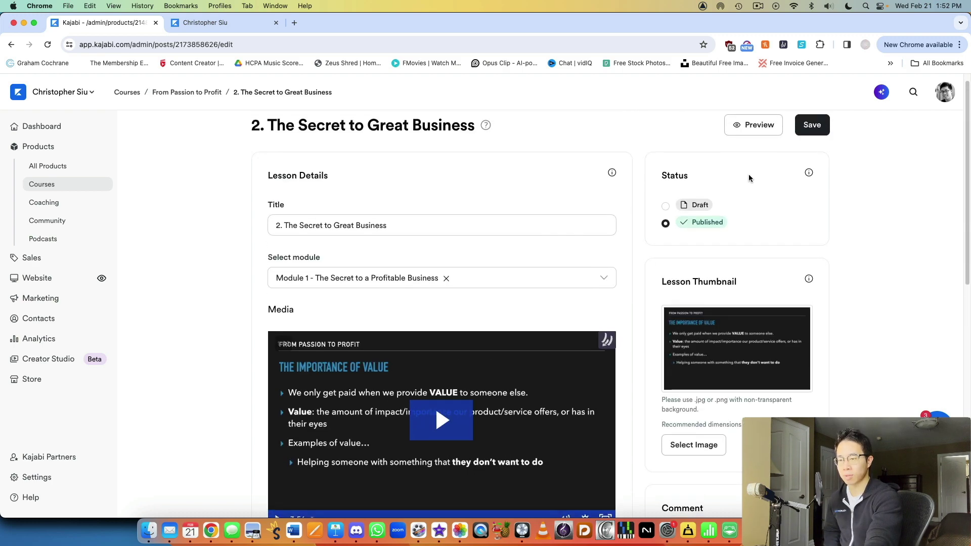
pyautogui.click(753, 127)
# Step: Scroll the lesson preview down to its Comments section with 4 comments, then back up
pyautogui.scroll(-15, 454, 266)
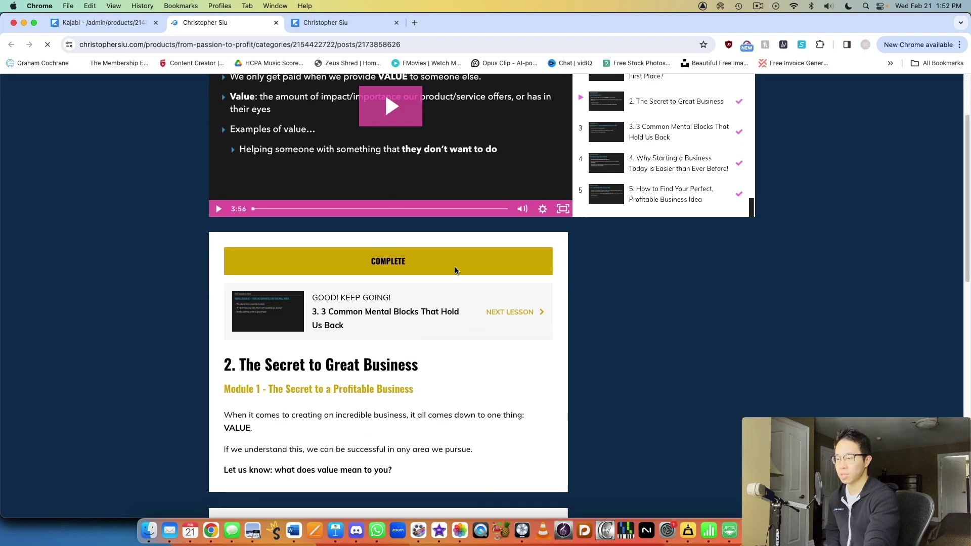
pyautogui.scroll(-4, 199, 354)
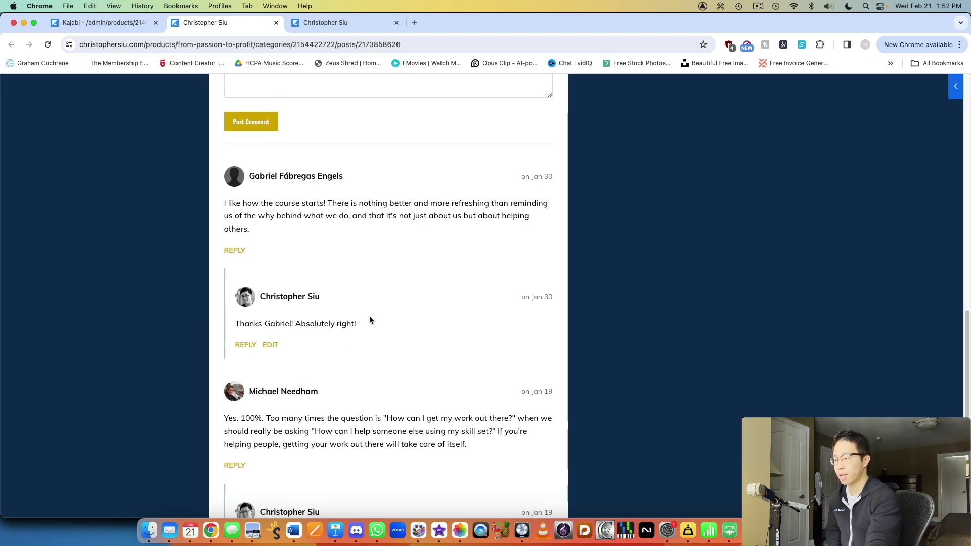
pyautogui.scroll(-2, 334, 379)
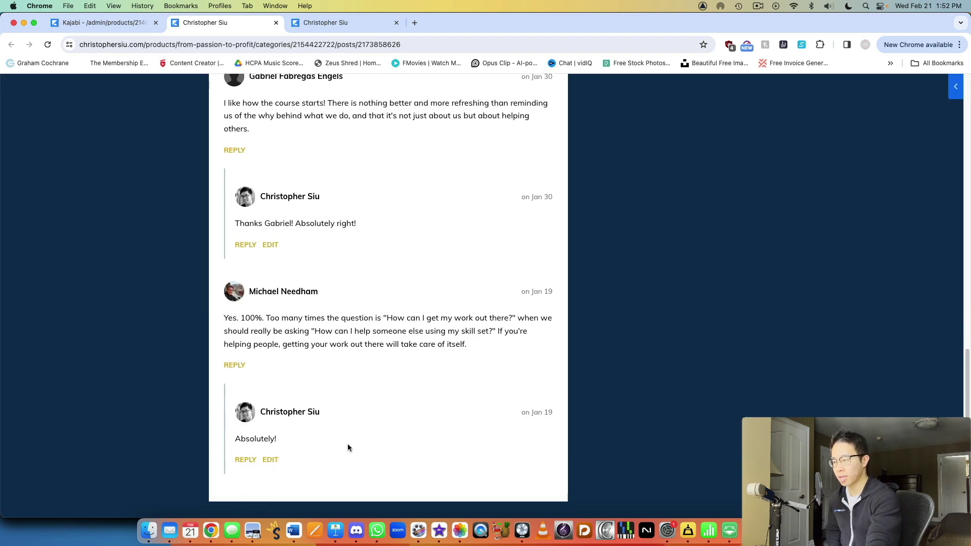
pyautogui.scroll(8, 349, 443)
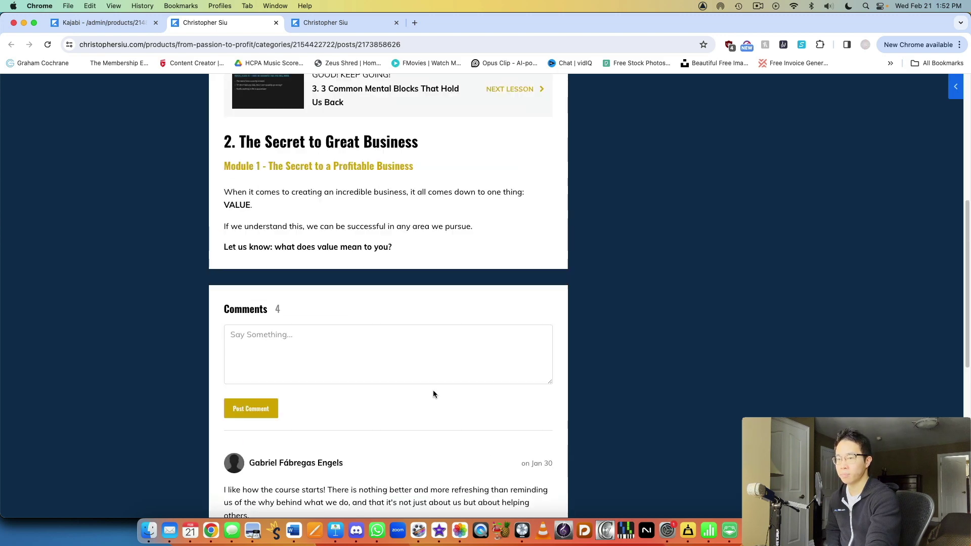
pyautogui.scroll(7, 433, 391)
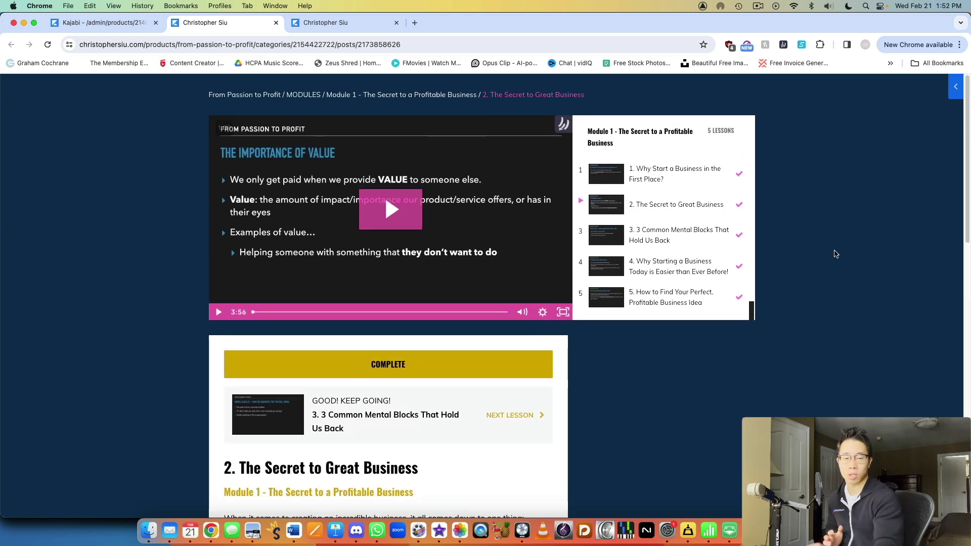